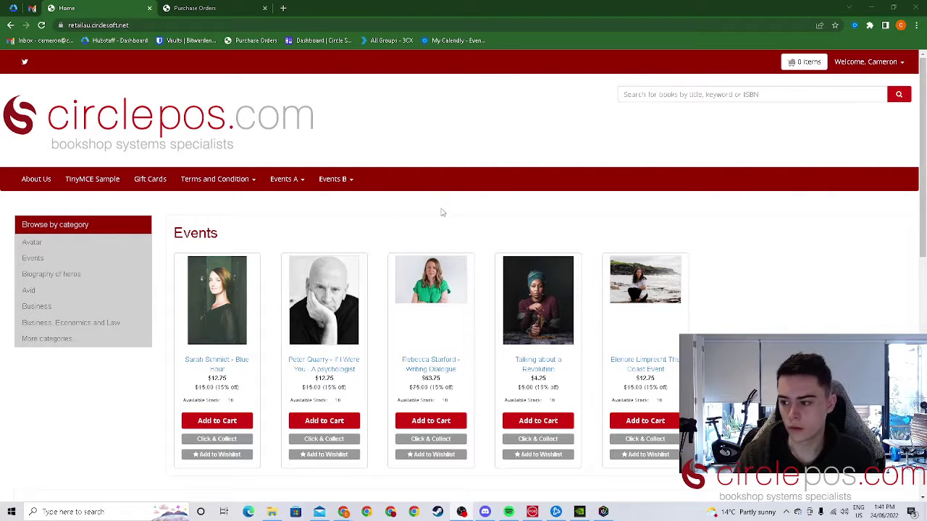
Scroll the web shop down to the Fiction row to find Where the Crawdads Sing.
scroll(442, 212, down, 1)
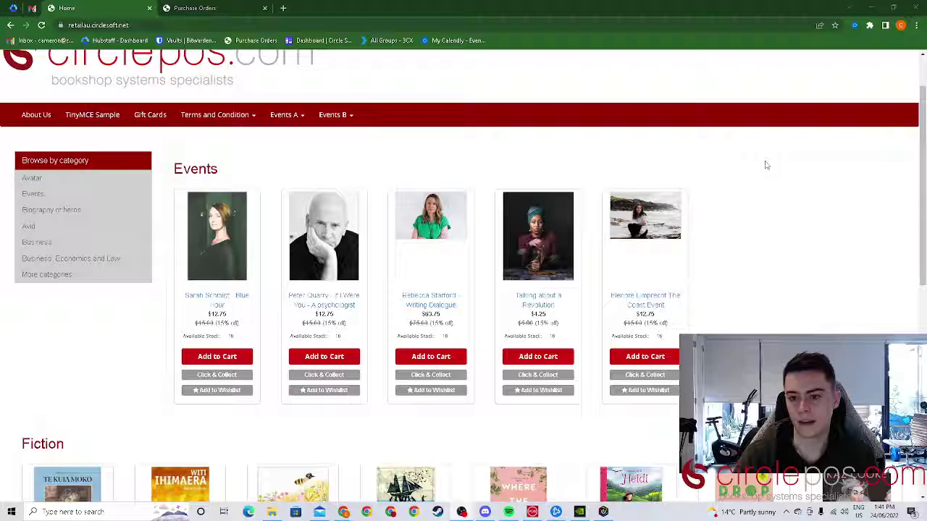
scroll(724, 163, up, 1)
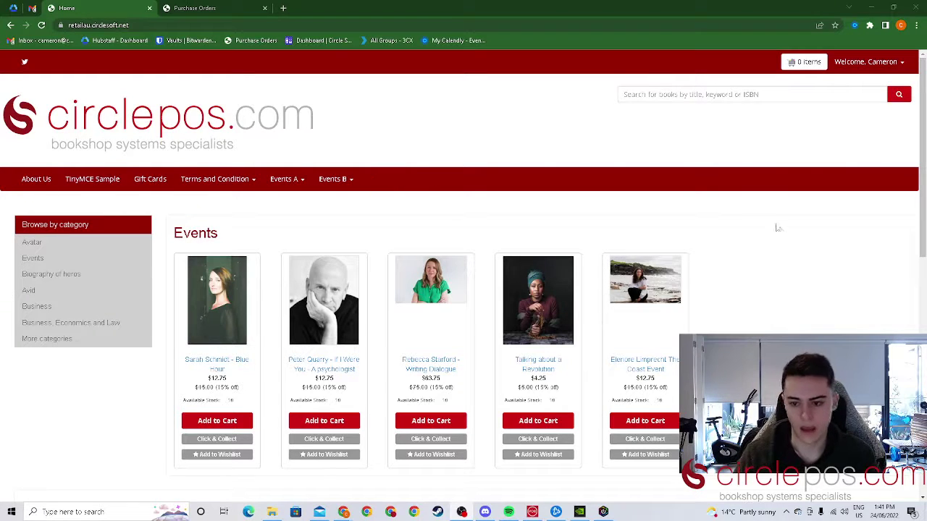
scroll(757, 209, down, 1)
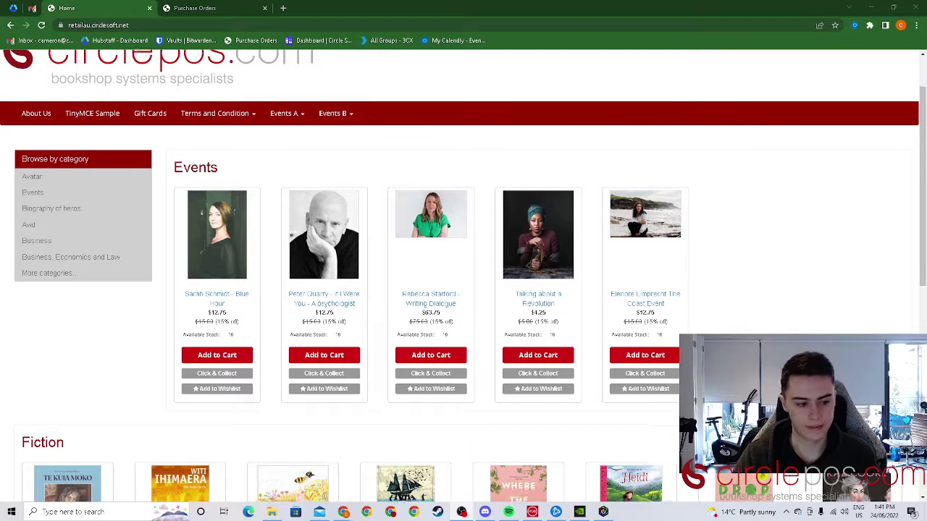
scroll(3, 239, down, 3)
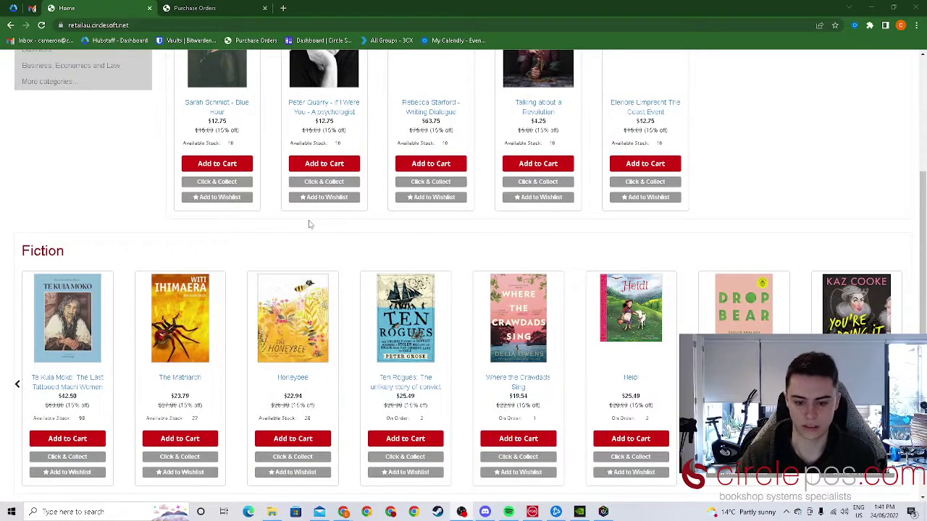
scroll(716, 217, down, 3)
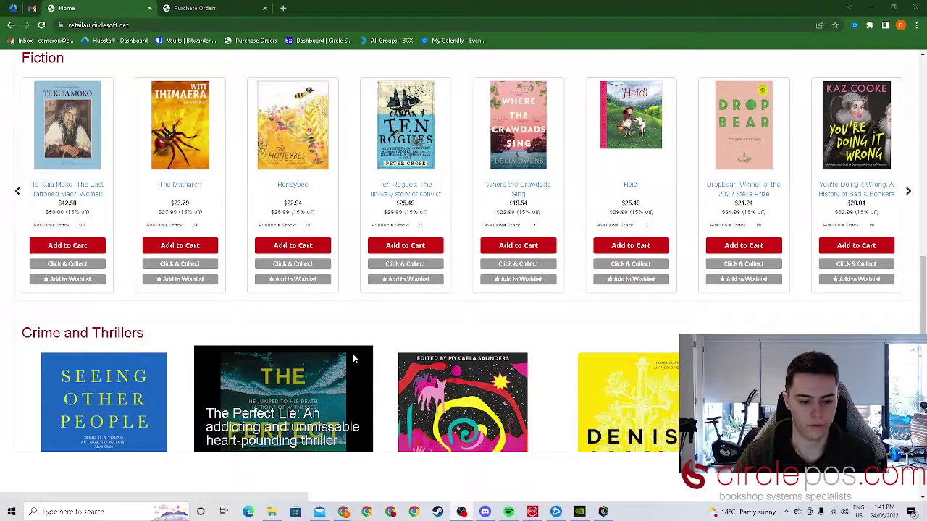
scroll(336, 293, up, 1)
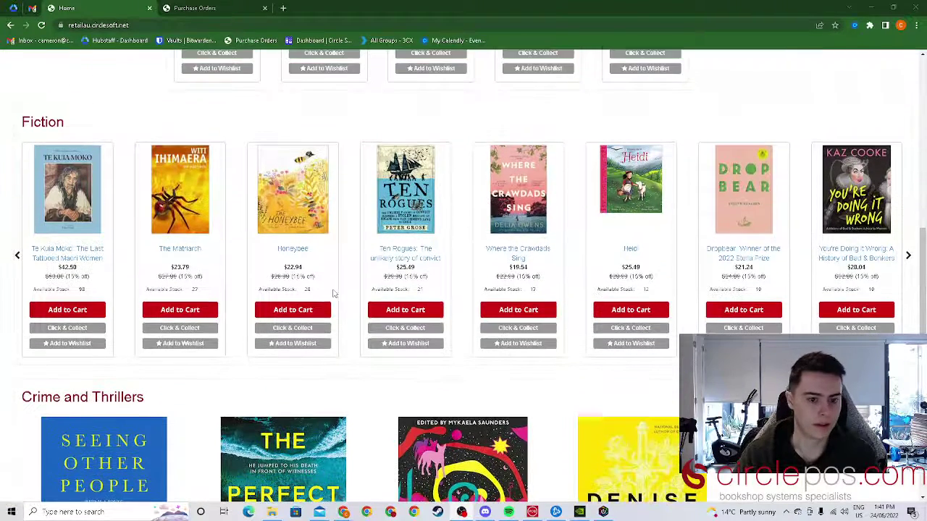
scroll(335, 293, up, 2)
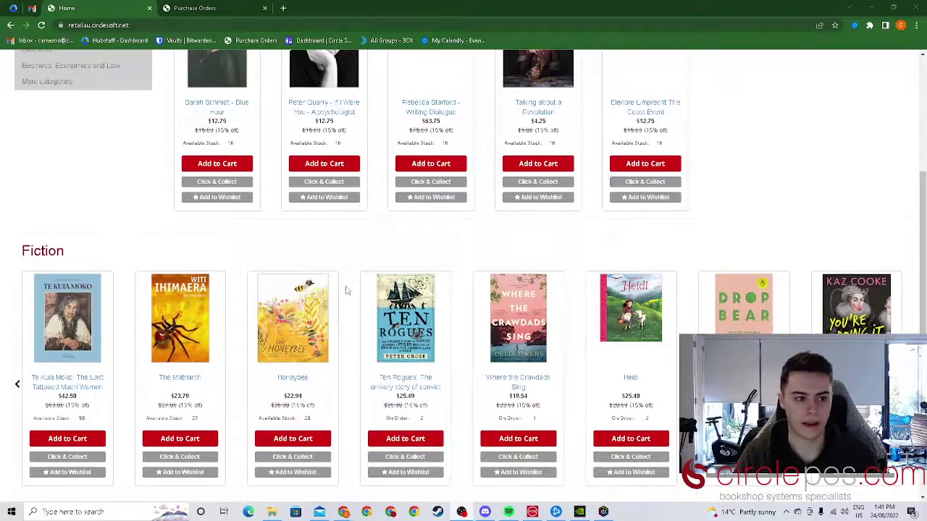
scroll(409, 306, up, 3)
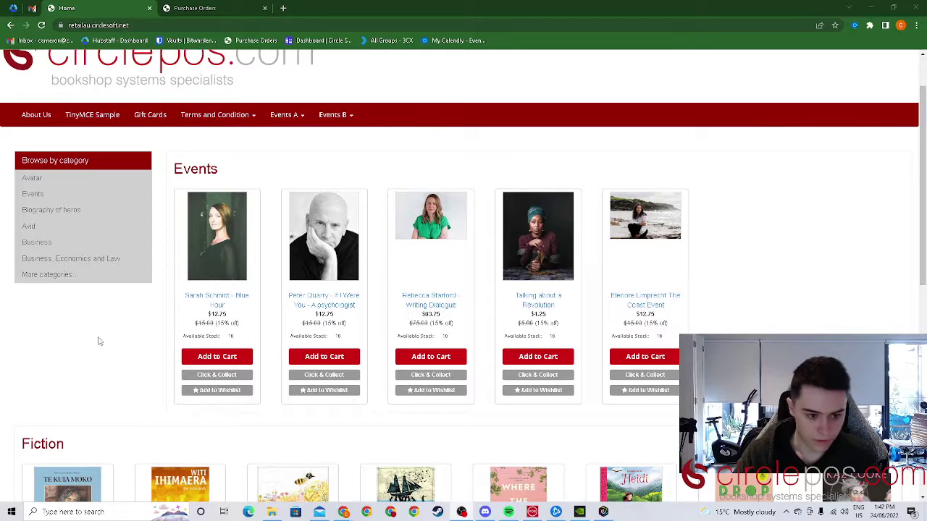
scroll(104, 319, down, 1)
scroll(157, 238, down, 4)
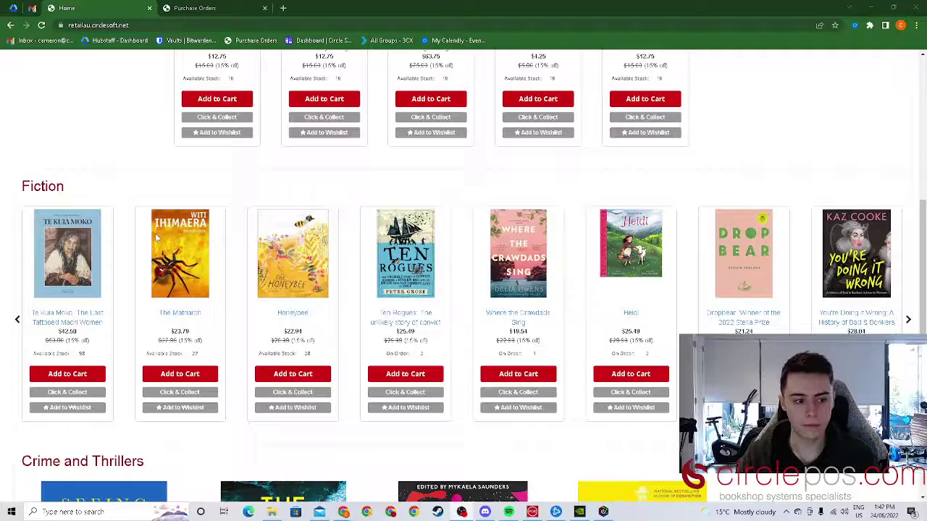
scroll(194, 311, down, 1)
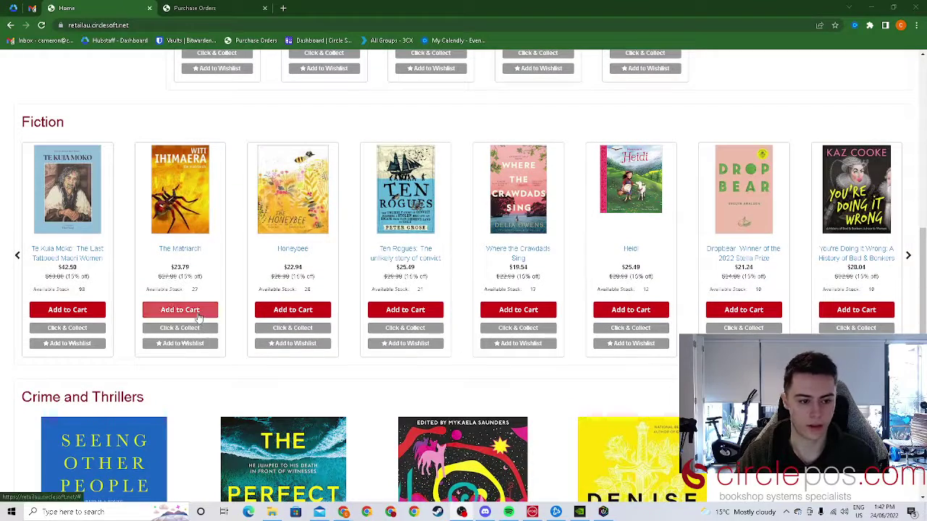
Add Where the Crawdads Sing to the cart and dismiss the confirmation popup.
click(518, 310)
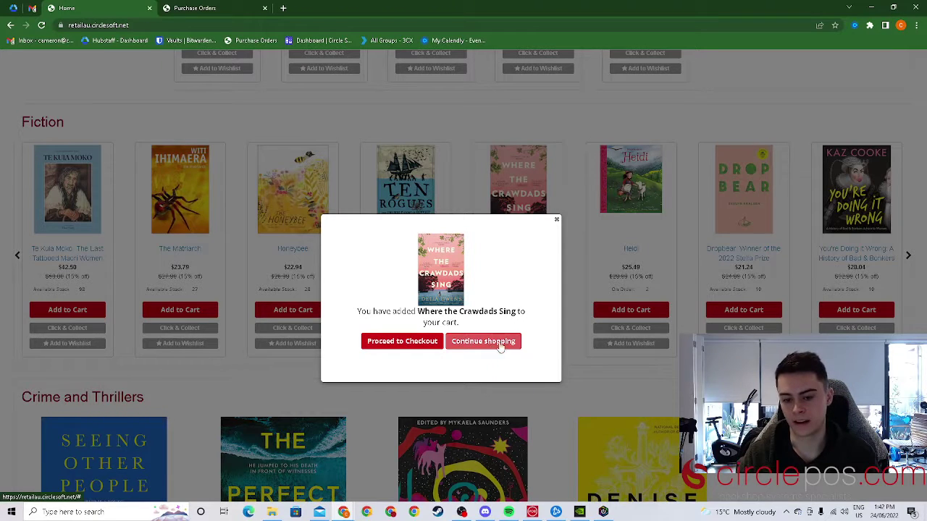
click(556, 218)
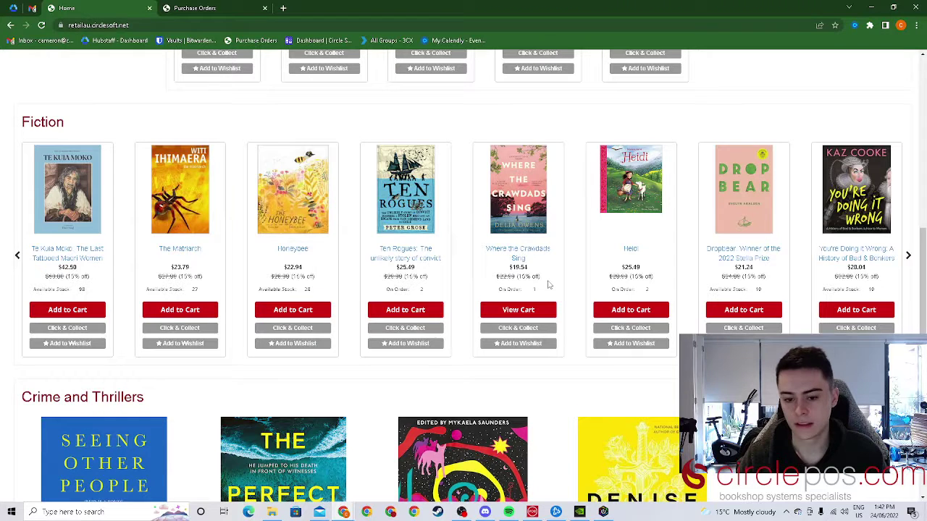
mouse_move(510, 290)
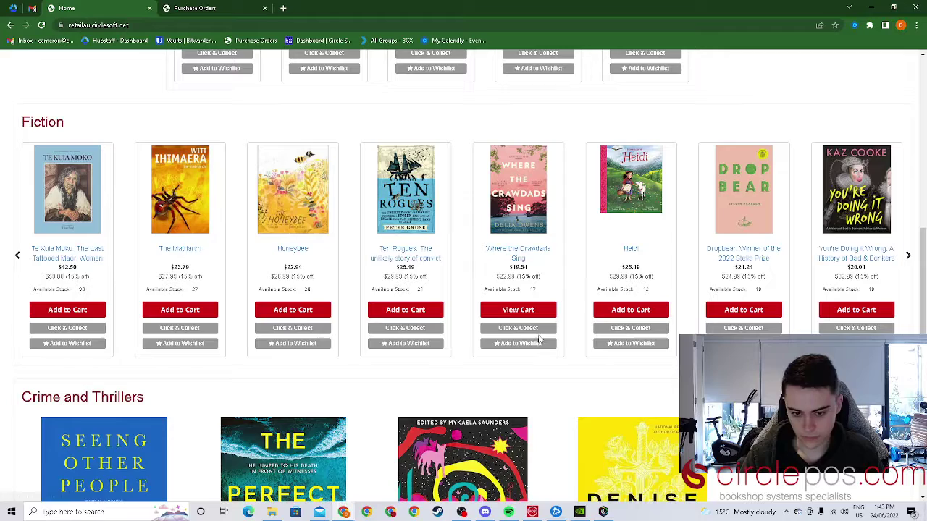
Open the cart to review the one Where the Crawdads Sing item at $19.54 AUD.
scroll(669, 348, up, 5)
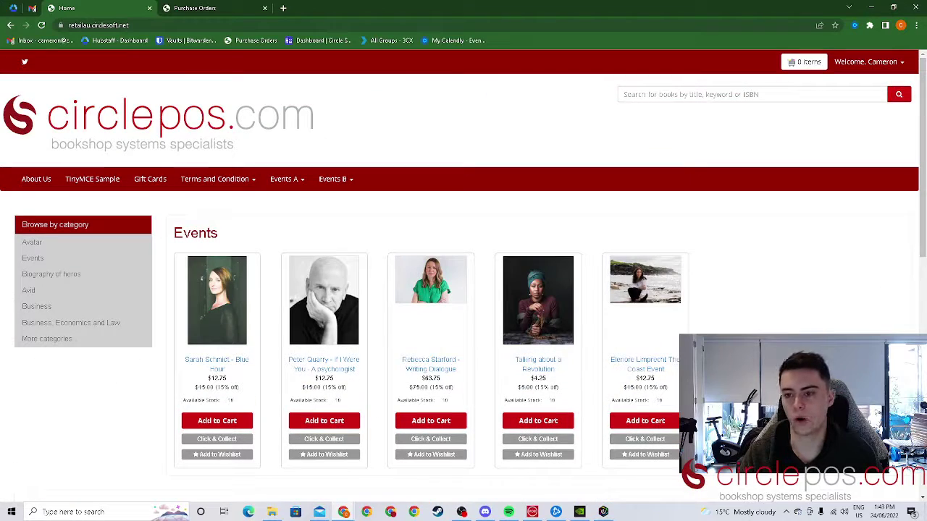
scroll(767, 268, down, 5)
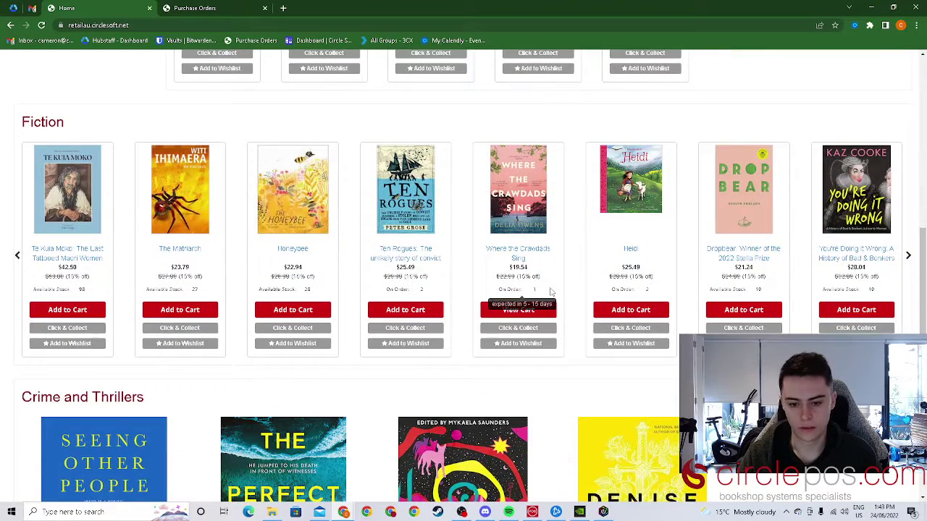
click(528, 311)
click(529, 311)
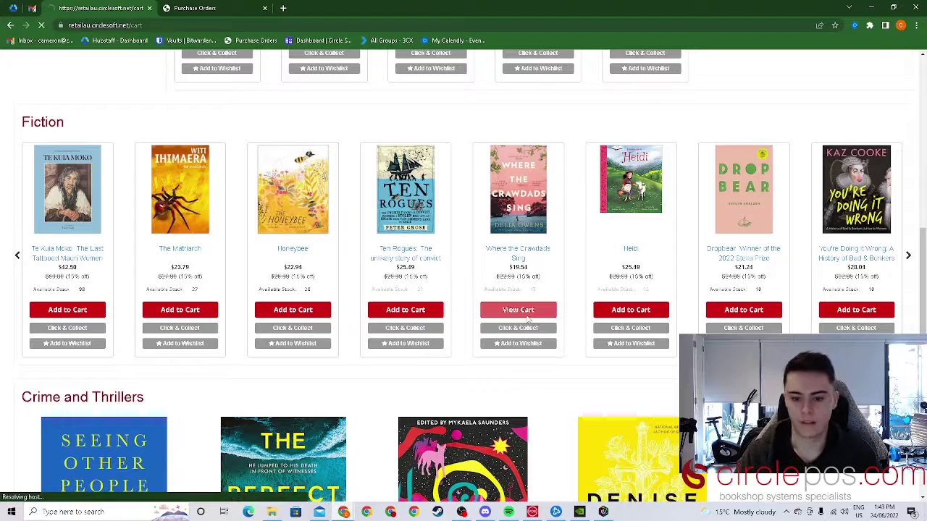
scroll(526, 314, down, 1)
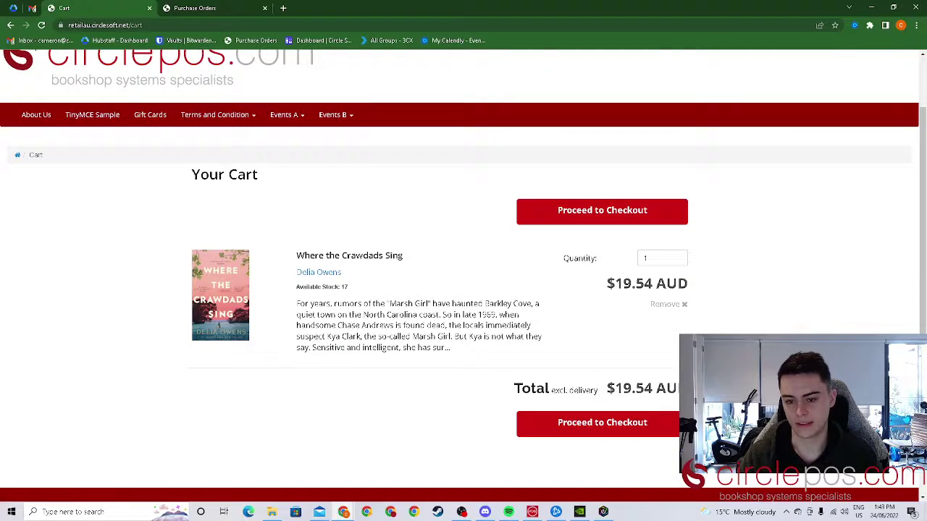
Proceed to checkout and scroll down to the Add New Shipping Address form.
click(627, 428)
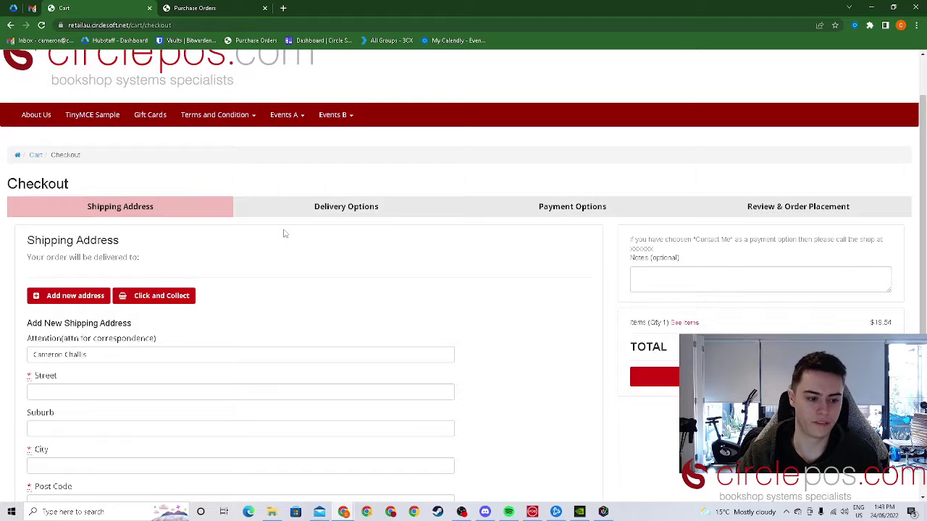
scroll(284, 233, down, 1)
scroll(456, 258, up, 1)
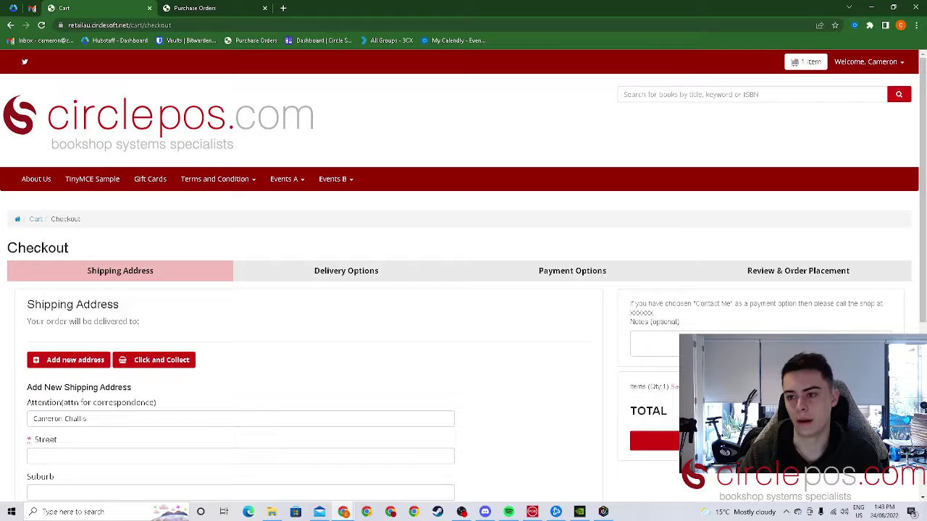
scroll(195, 257, down, 1)
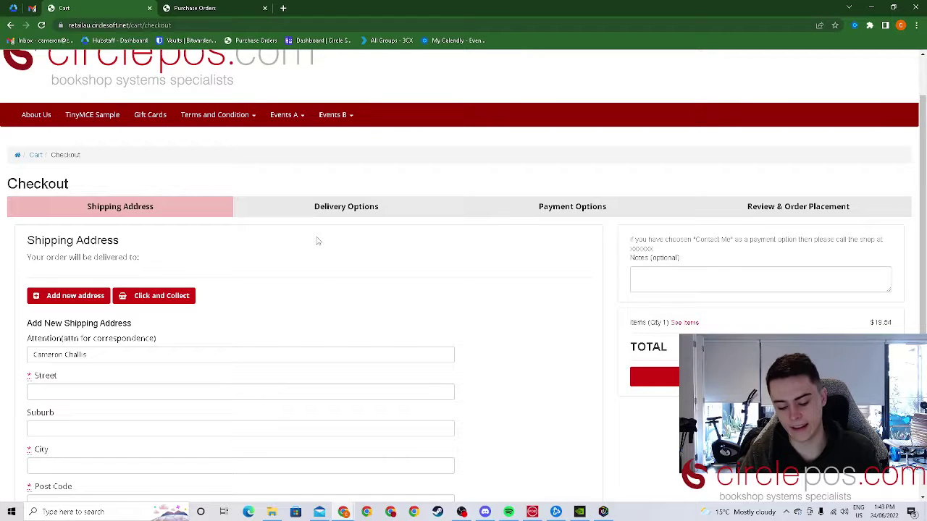
scroll(255, 258, down, 1)
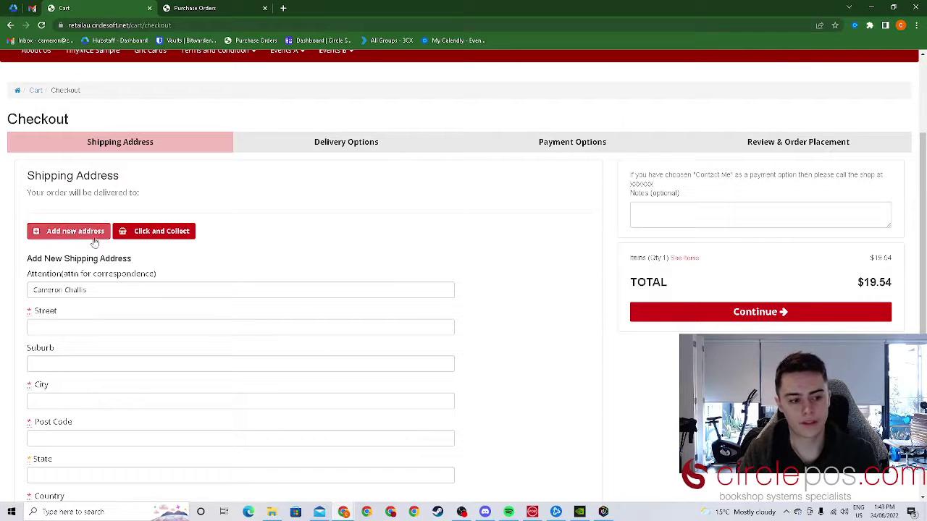
scroll(226, 210, down, 1)
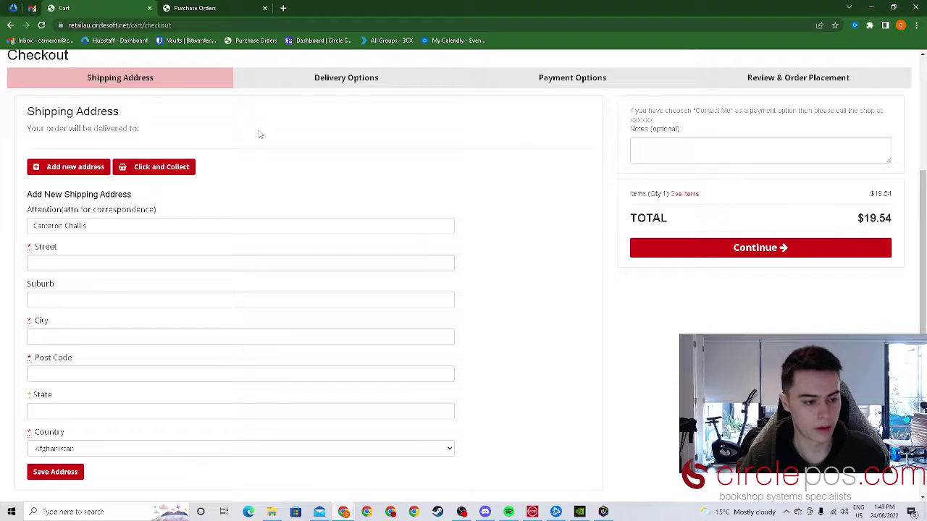
scroll(257, 142, down, 1)
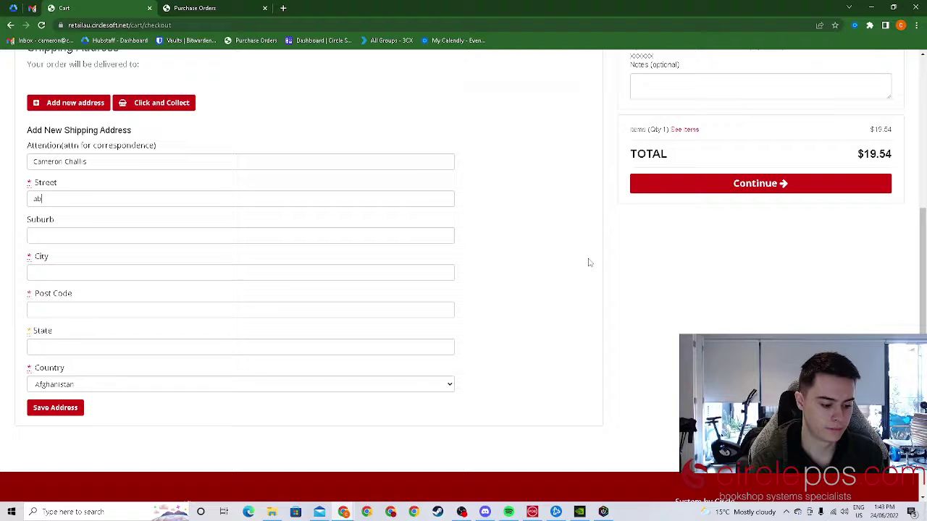
Finish the street, choose Australia as country, fill in the city and save the address.
text(reet)
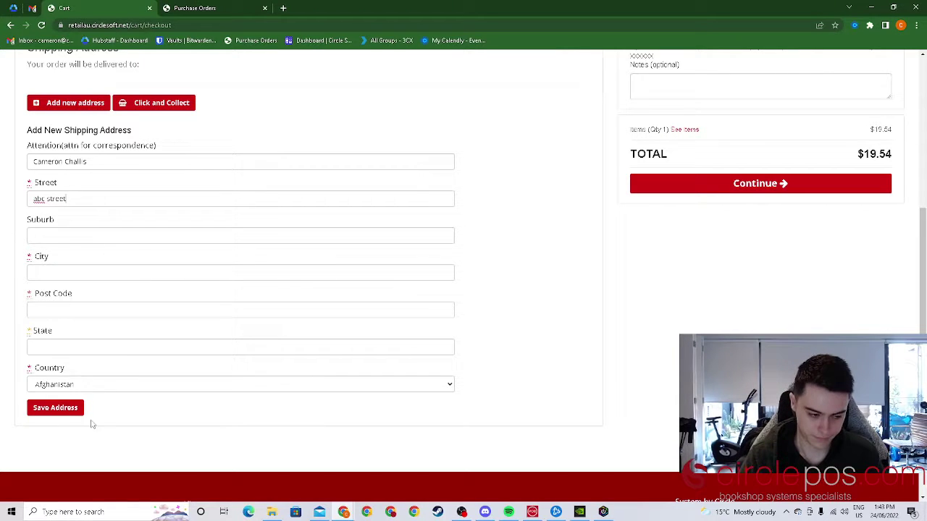
click(113, 390)
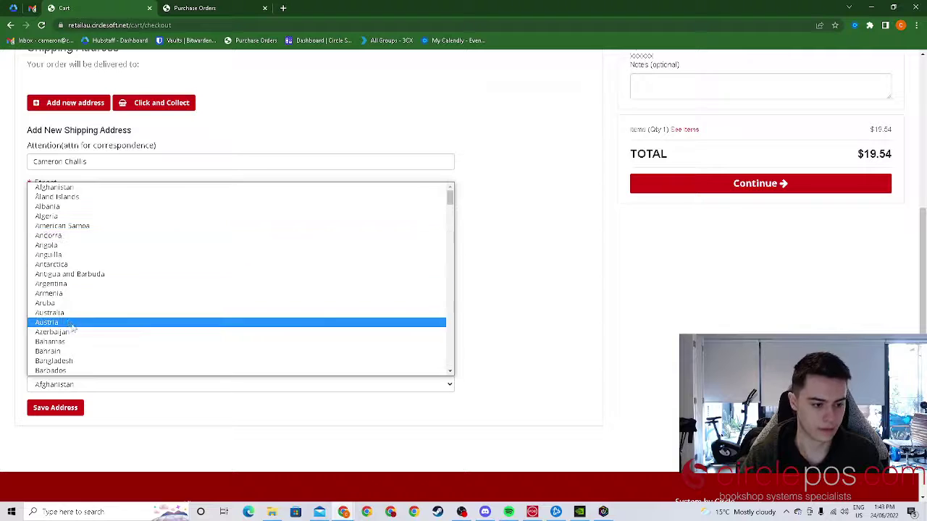
click(239, 313)
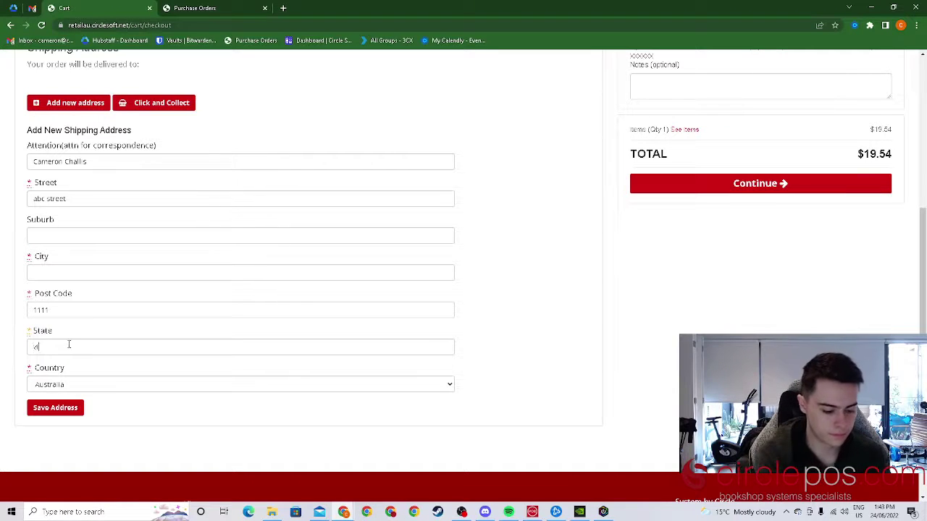
click(64, 268)
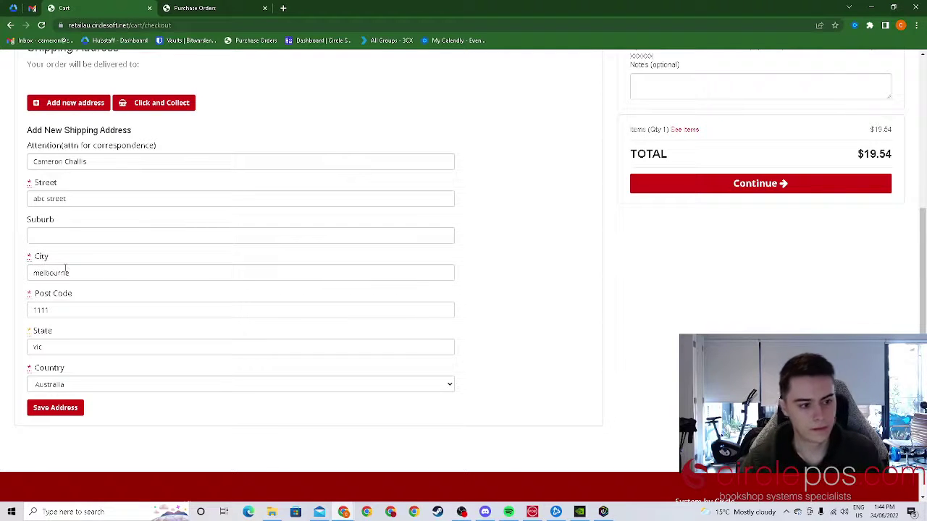
click(69, 407)
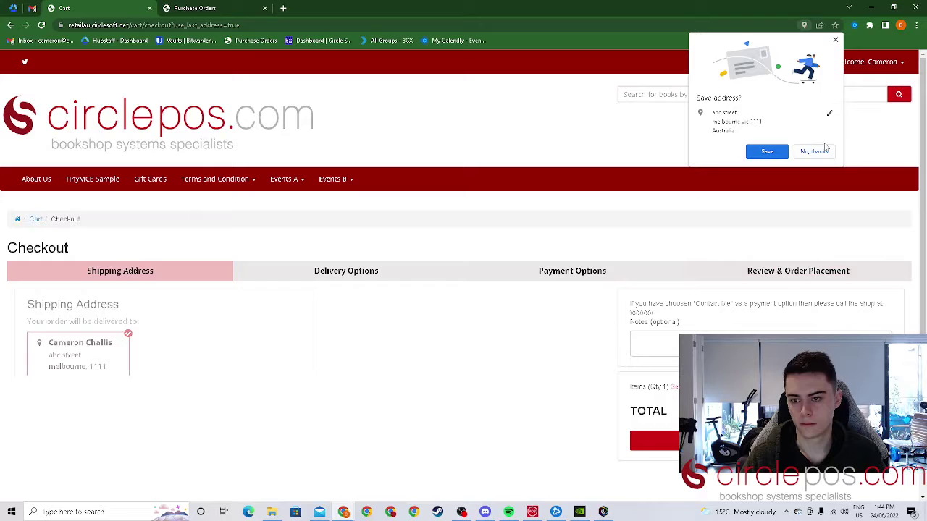
Decline Chrome's offer to save the address and scroll down the checkout page.
click(814, 151)
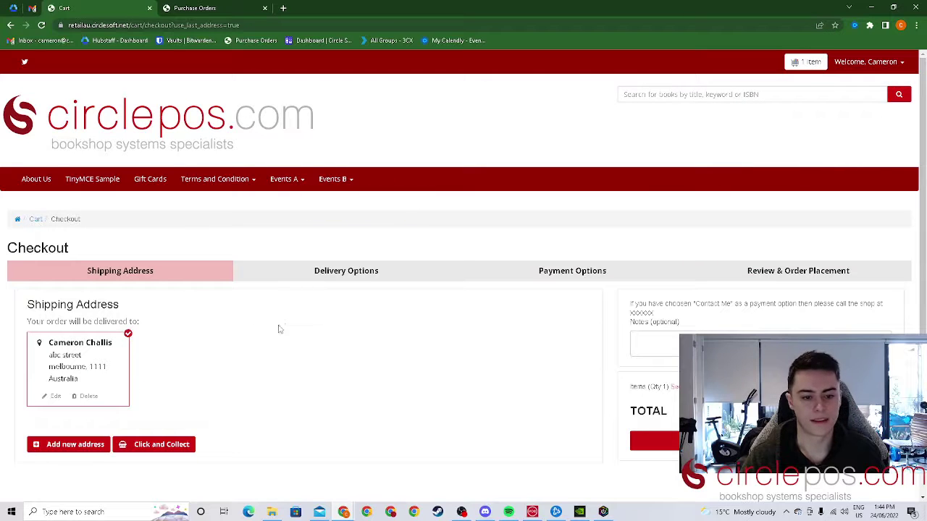
scroll(278, 330, down, 1)
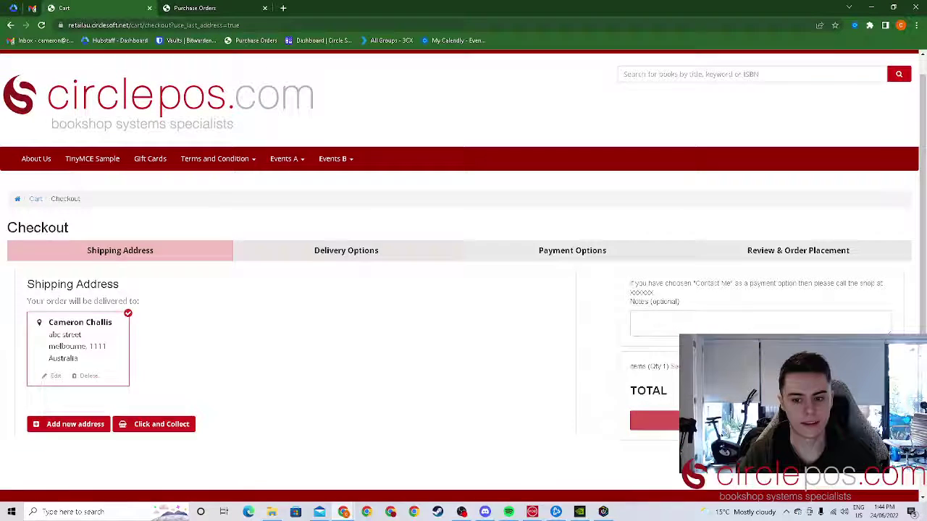
scroll(393, 249, down, 1)
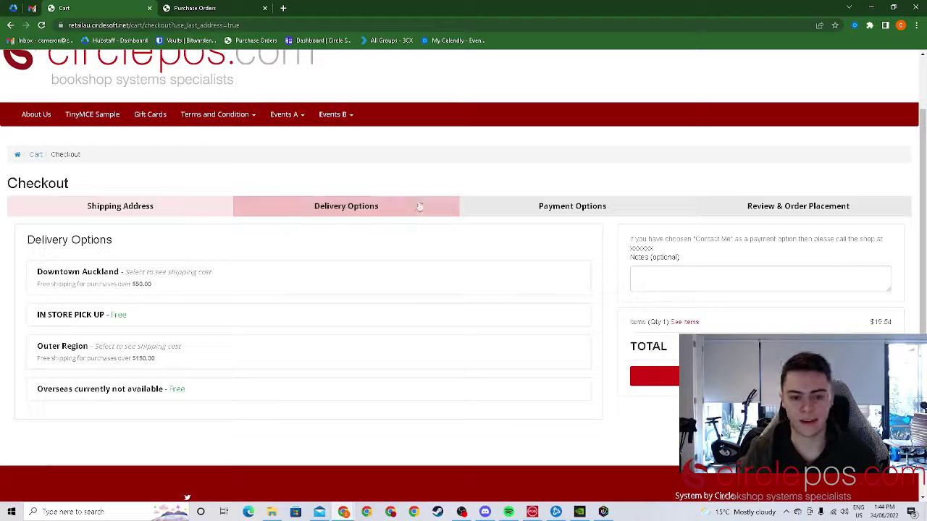
Select IN STORE PICK UP - Free on the Delivery Options step.
click(358, 209)
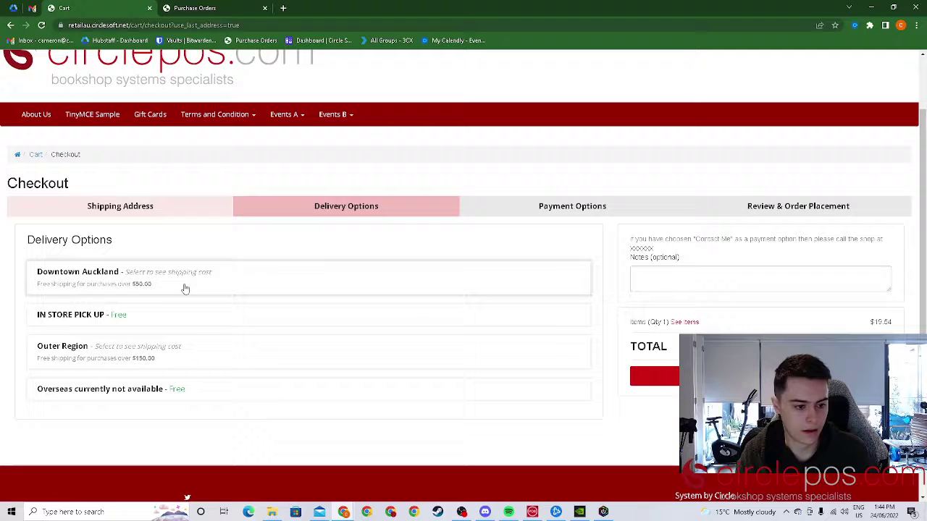
click(172, 318)
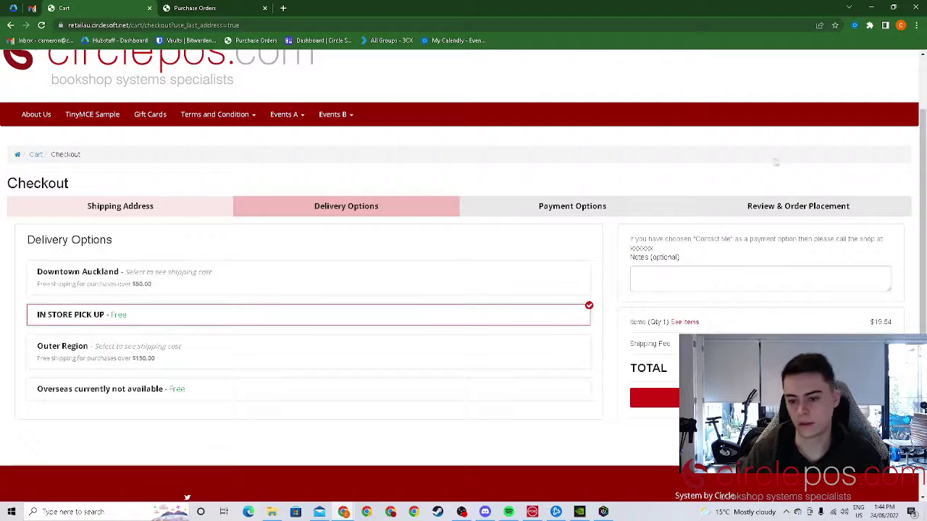
On Payment Options, select Direct Deposit, keeping the total at $19.54.
click(655, 398)
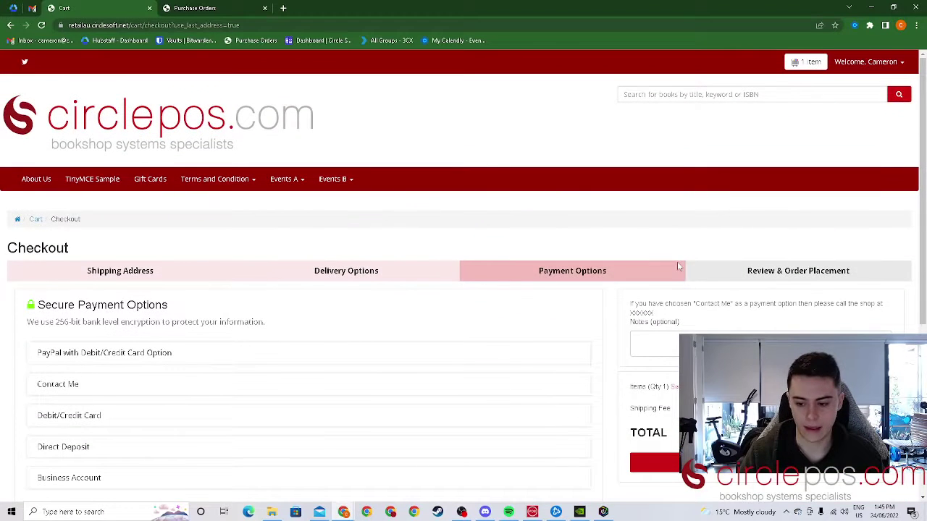
scroll(579, 217, down, 1)
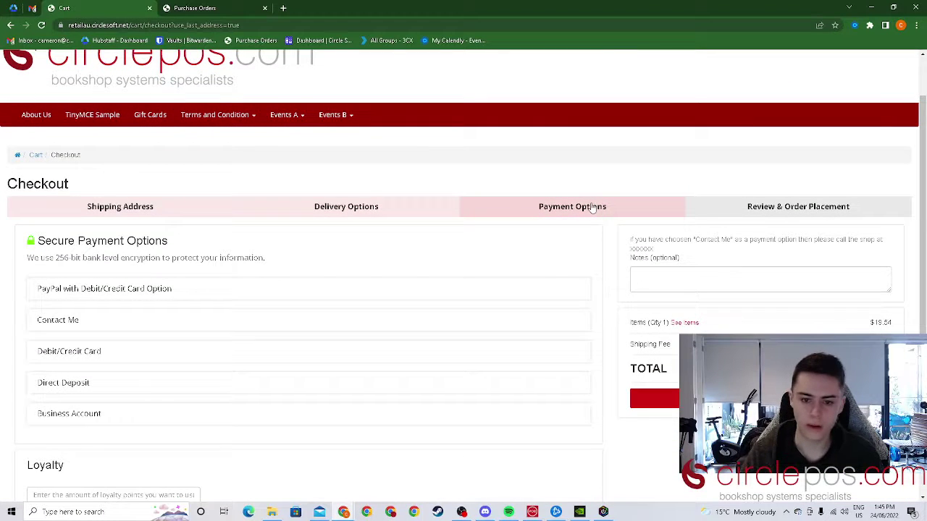
scroll(583, 205, down, 2)
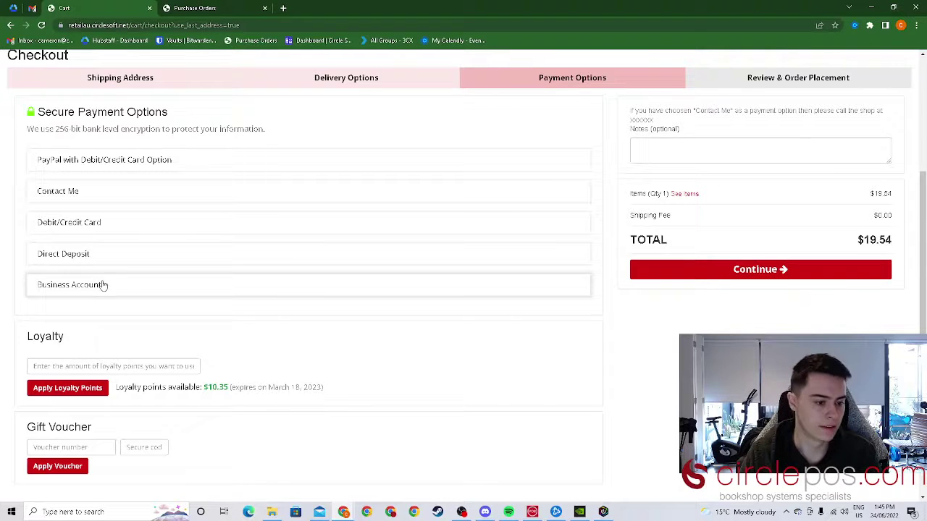
scroll(282, 259, down, 1)
scroll(336, 246, up, 1)
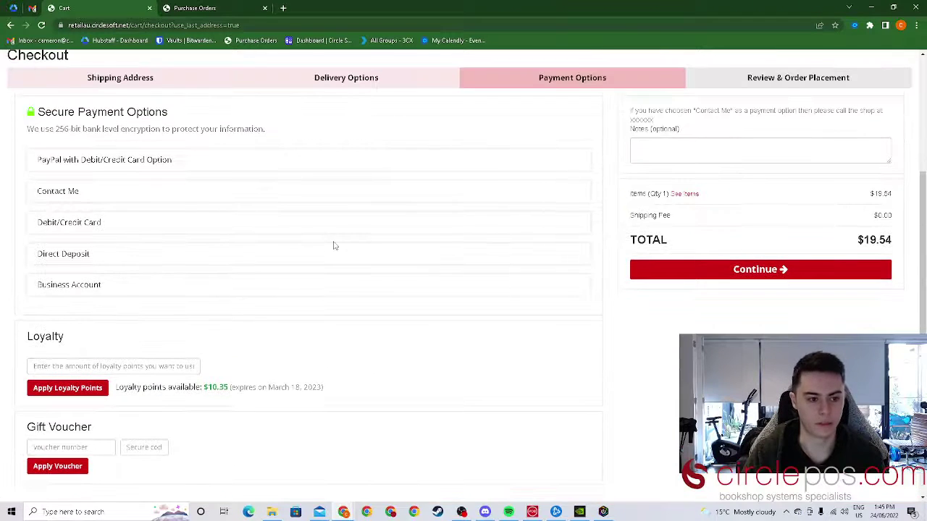
scroll(334, 246, down, 1)
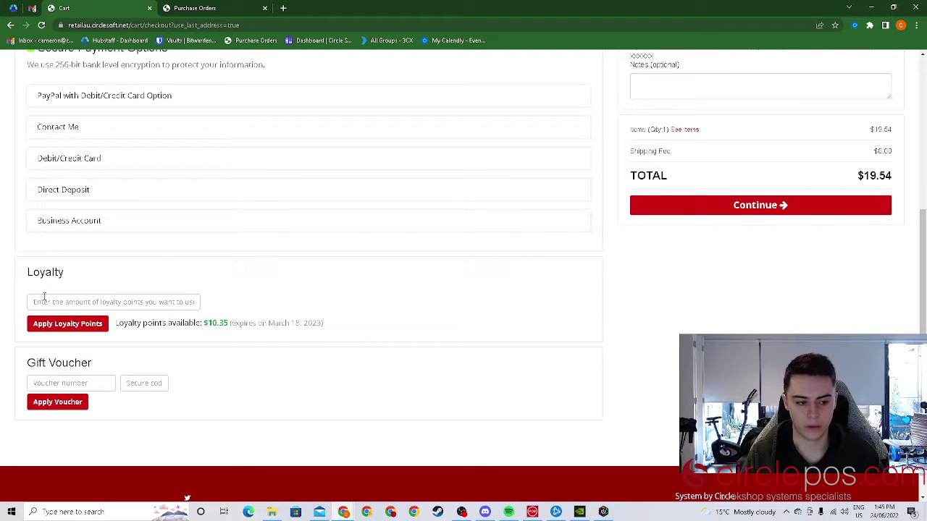
scroll(385, 310, up, 3)
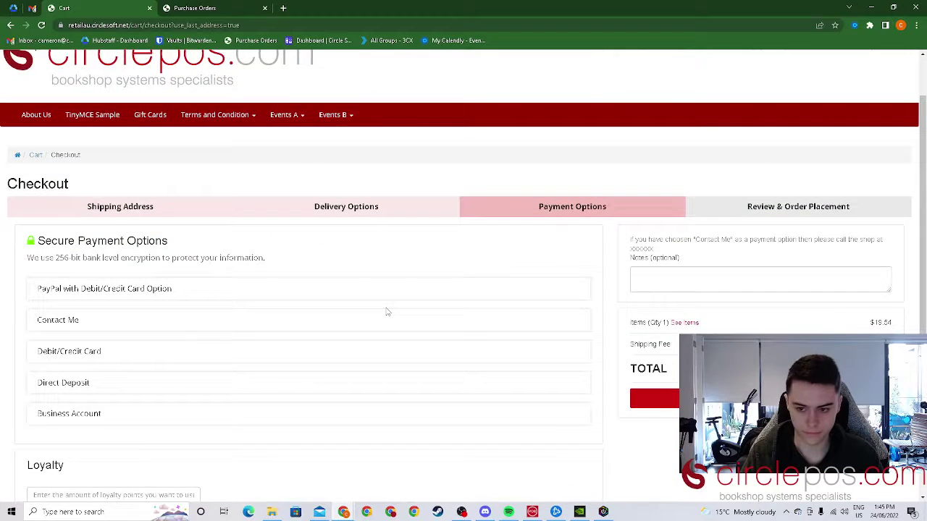
scroll(387, 311, down, 1)
scroll(387, 311, down, 1)
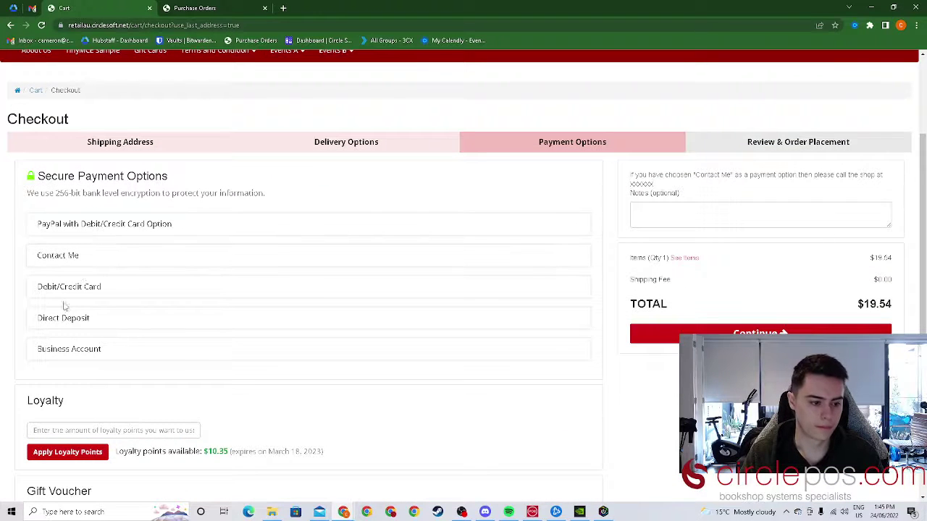
click(87, 324)
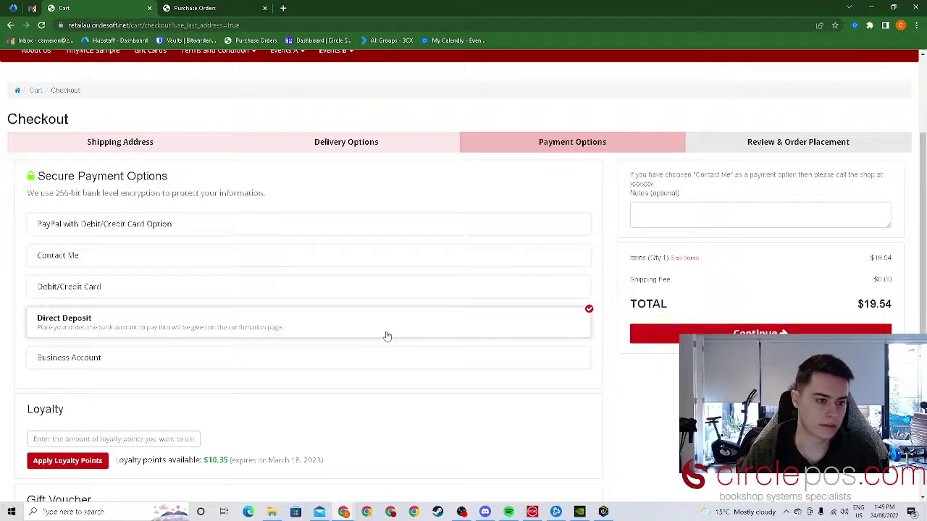
scroll(271, 257, down, 2)
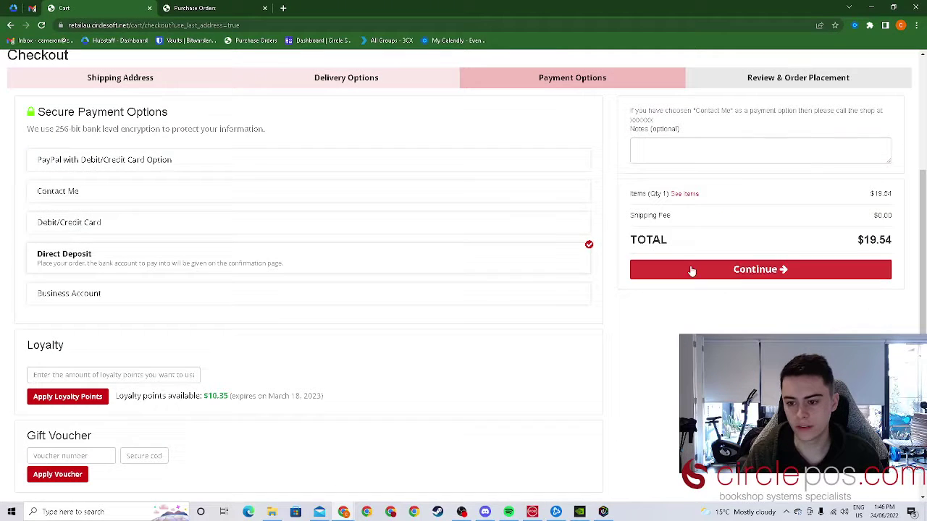
Continue to the order review, accept the Terms and Conditions and tick the reCAPTCHA box.
click(757, 276)
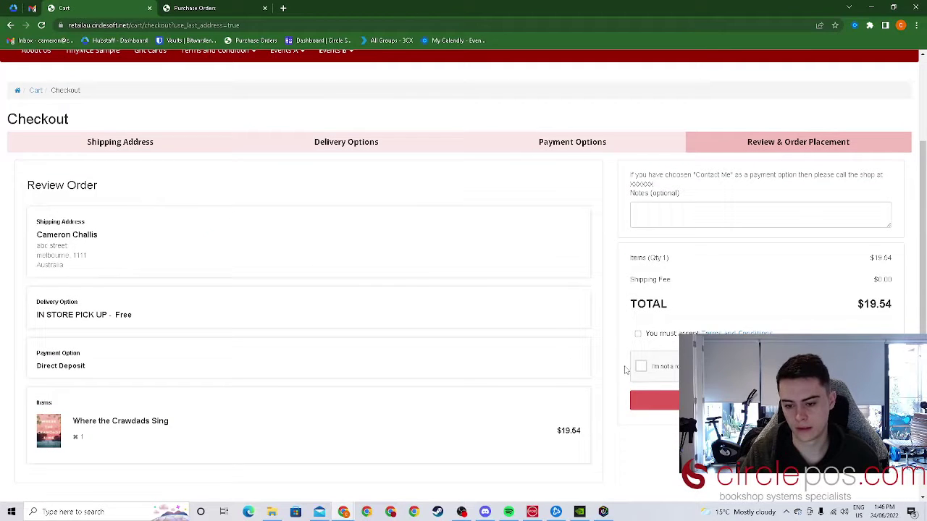
click(638, 333)
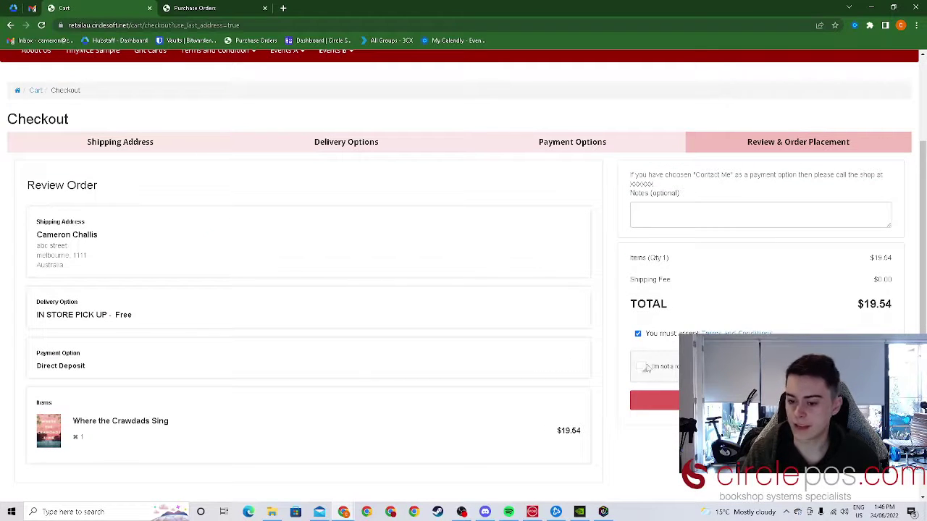
click(643, 367)
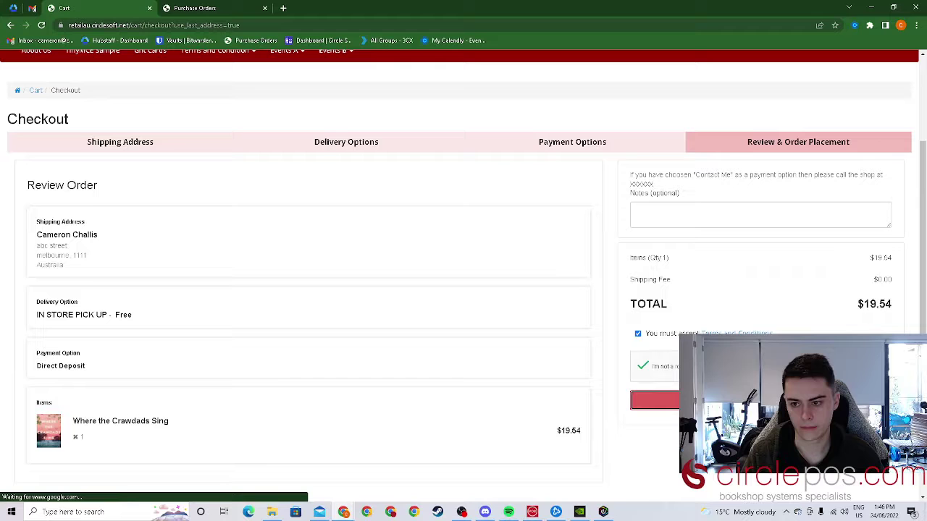
scroll(170, 379, down, 1)
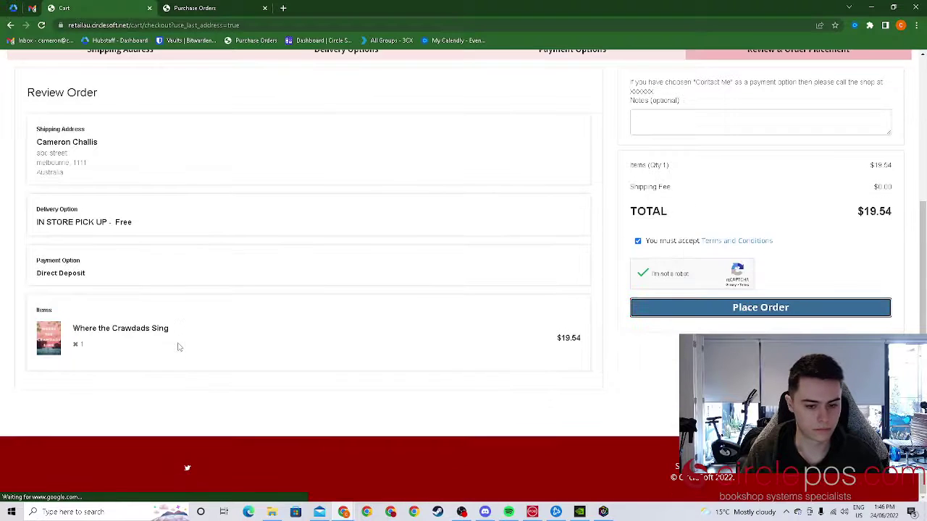
scroll(180, 348, up, 3)
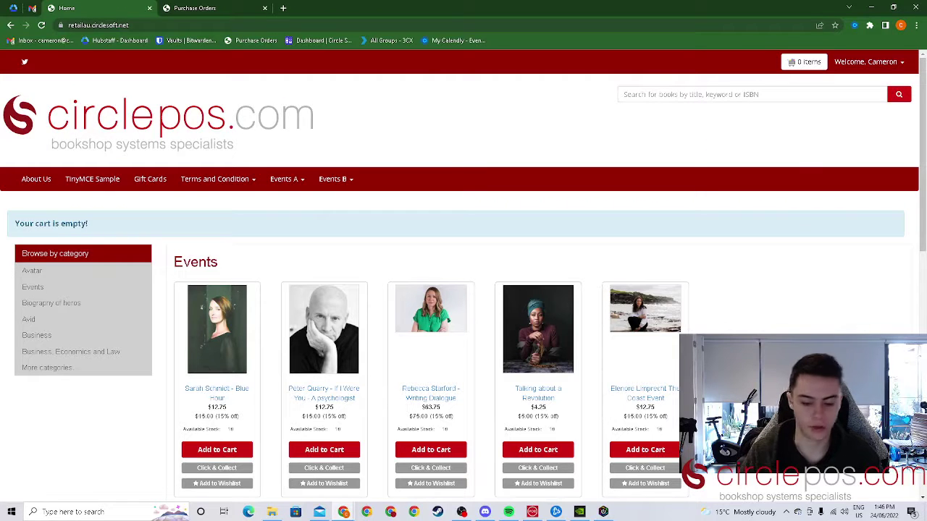
Switch to the back office tab and open Web orders under Customer Orders.
click(221, 9)
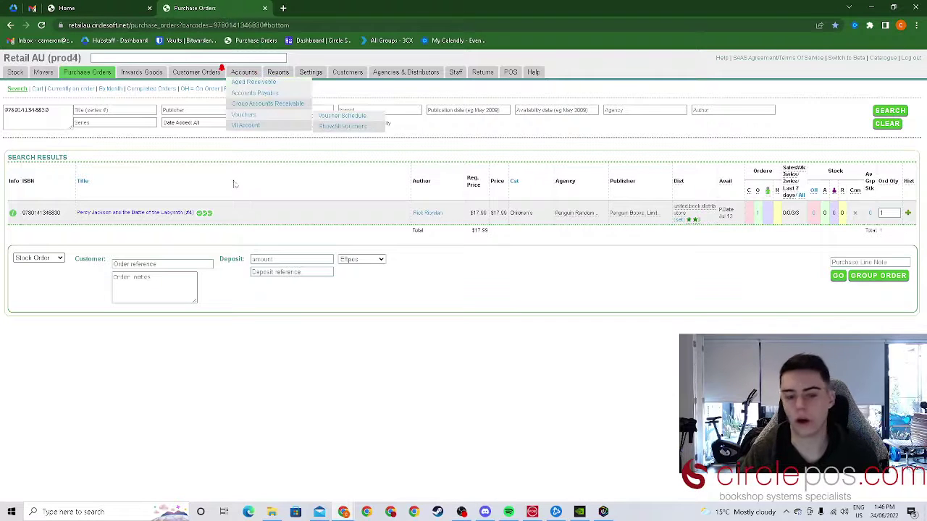
mouse_move(196, 72)
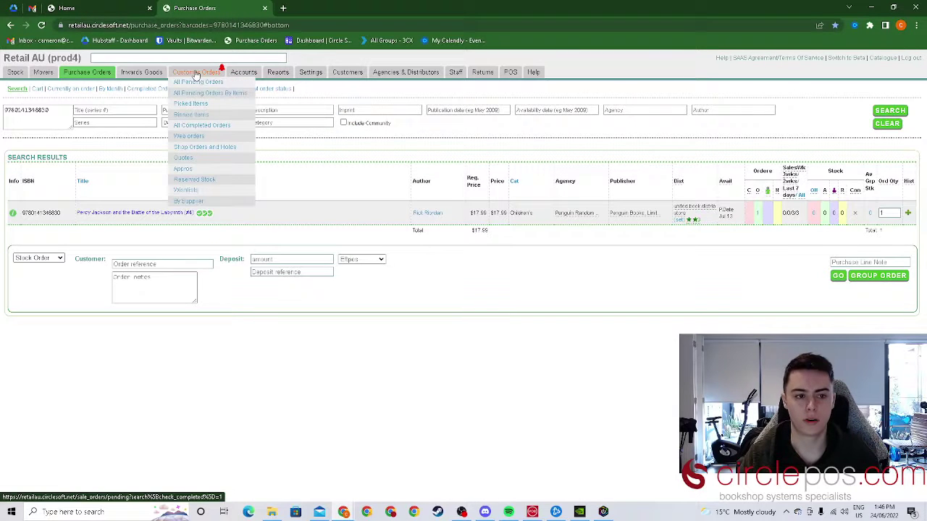
click(190, 136)
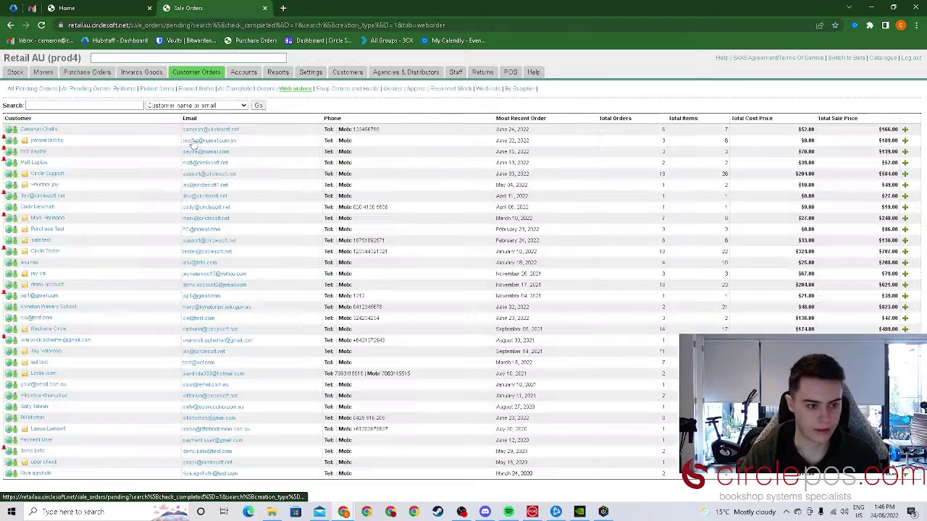
mouse_move(13, 132)
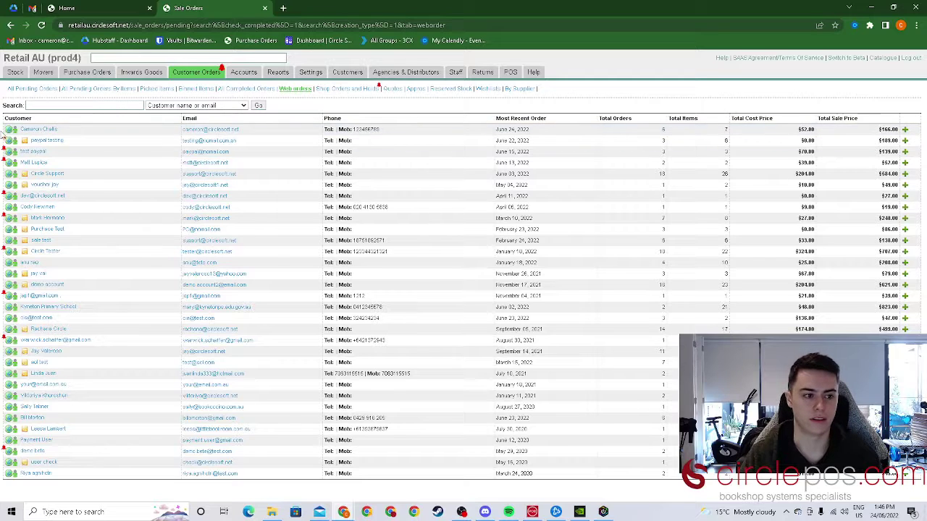
mouse_move(43, 129)
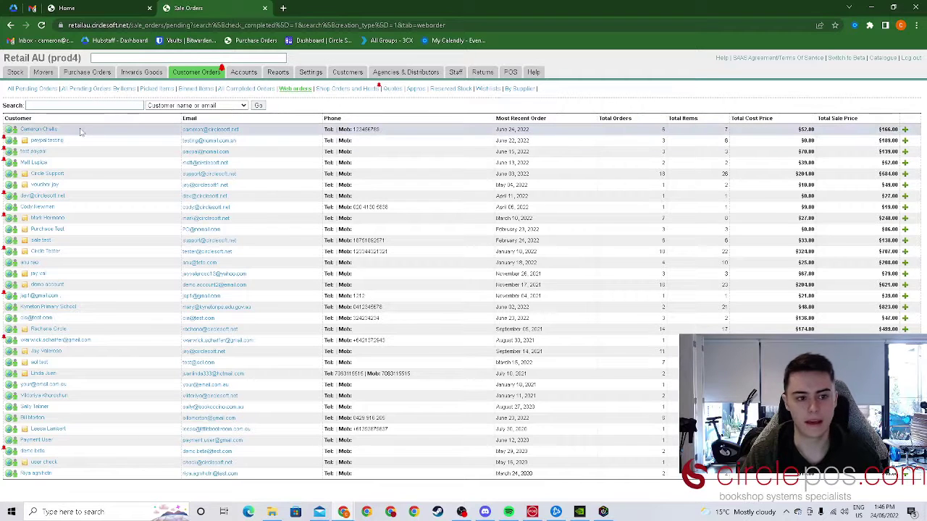
Expand the first customer row to show the Where the Crawdads Sing direct-deposit order.
click(904, 129)
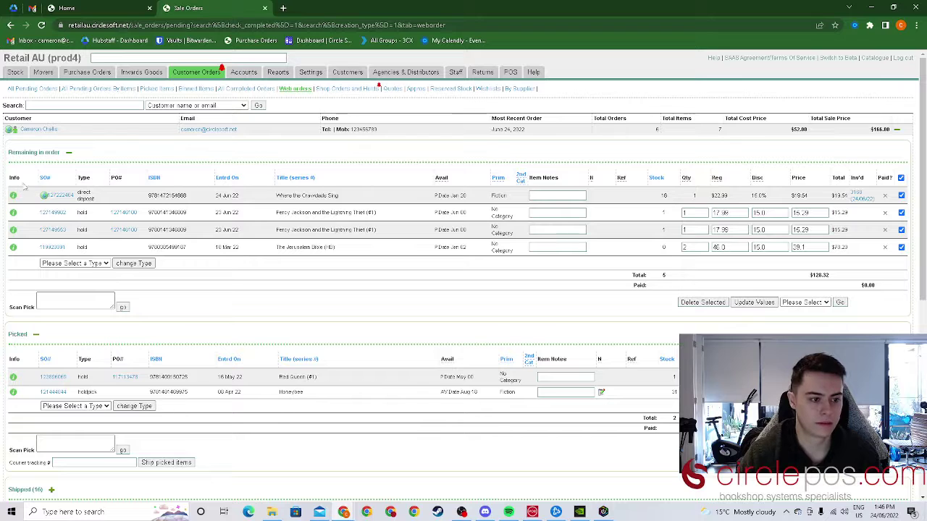
mouse_move(45, 200)
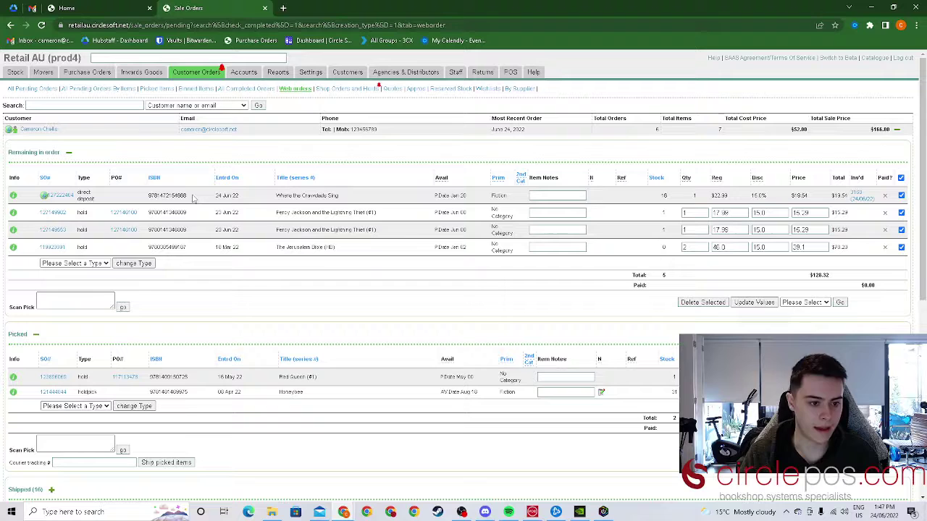
double_click(166, 197)
key(ctrl+c)
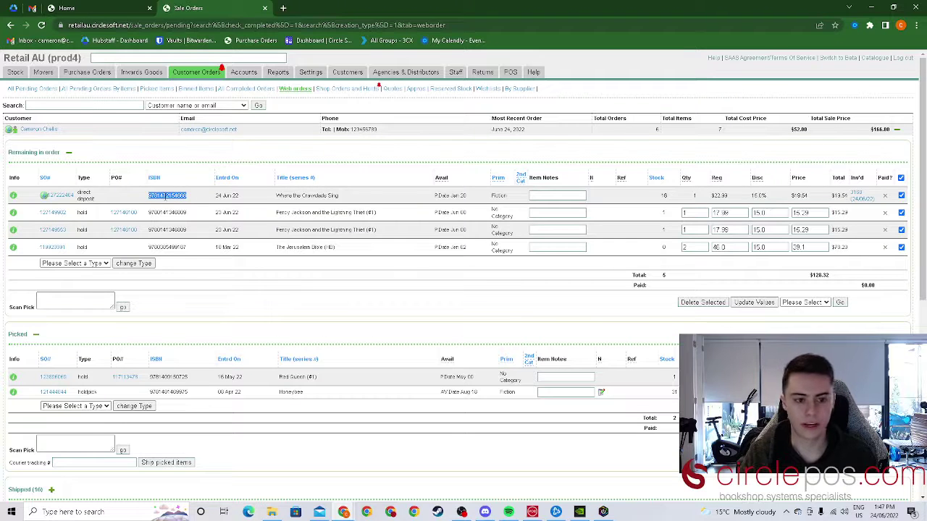
click(47, 303)
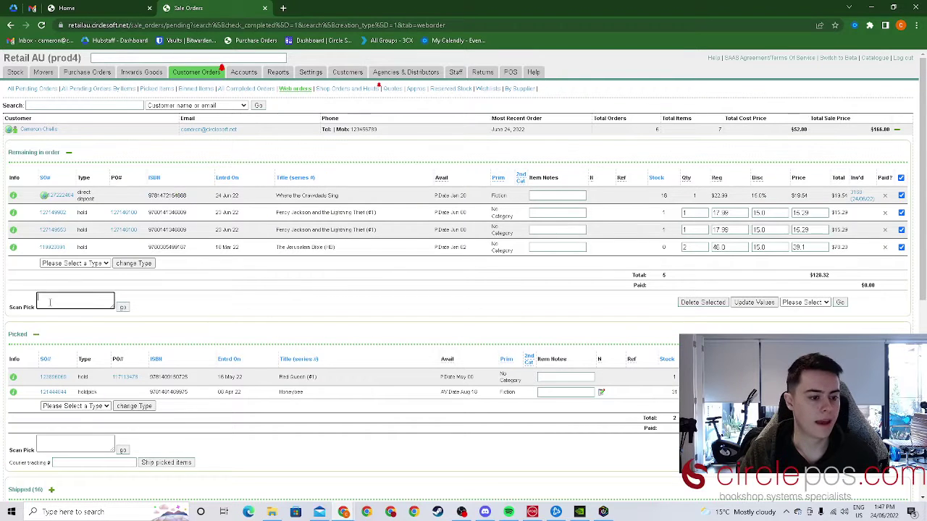
key(ctrl+v)
click(123, 309)
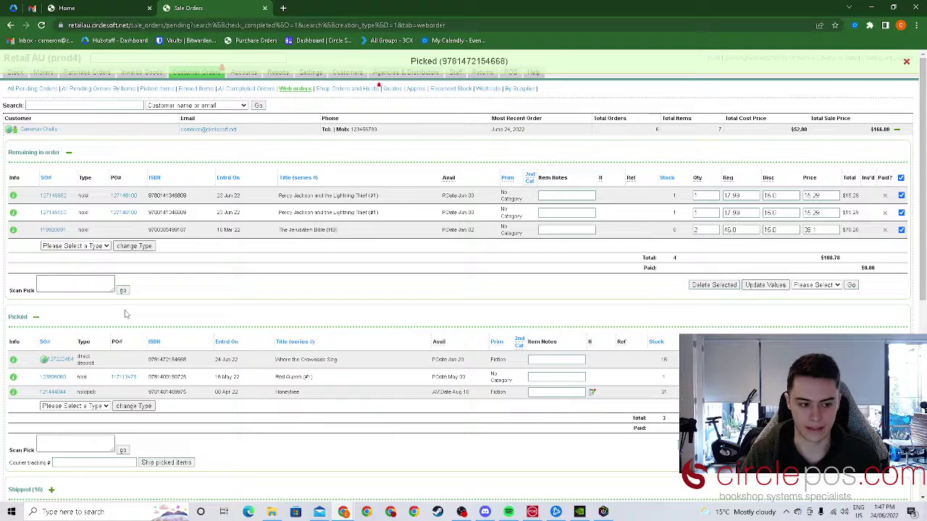
scroll(232, 253, down, 1)
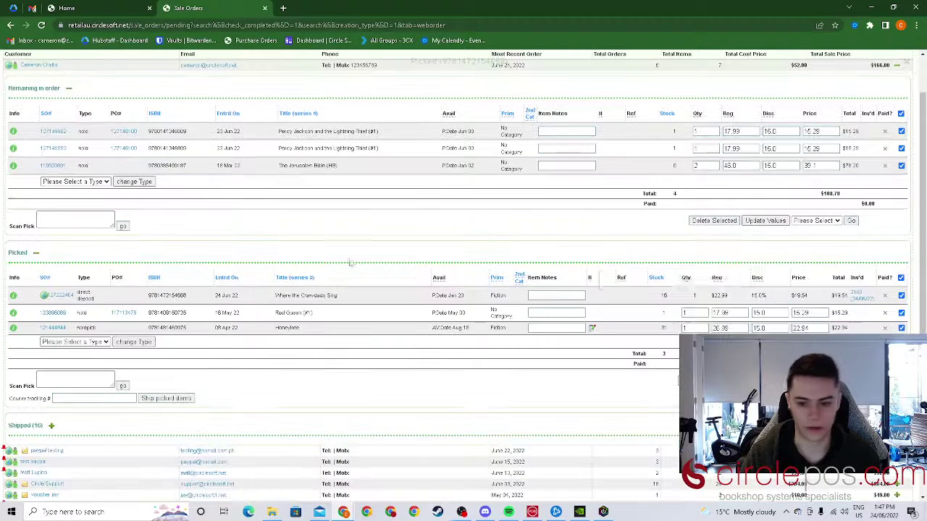
Mark the Crawdads order paid, then ship Honeybee, Red Queen and Where the Crawdads Sing.
click(902, 296)
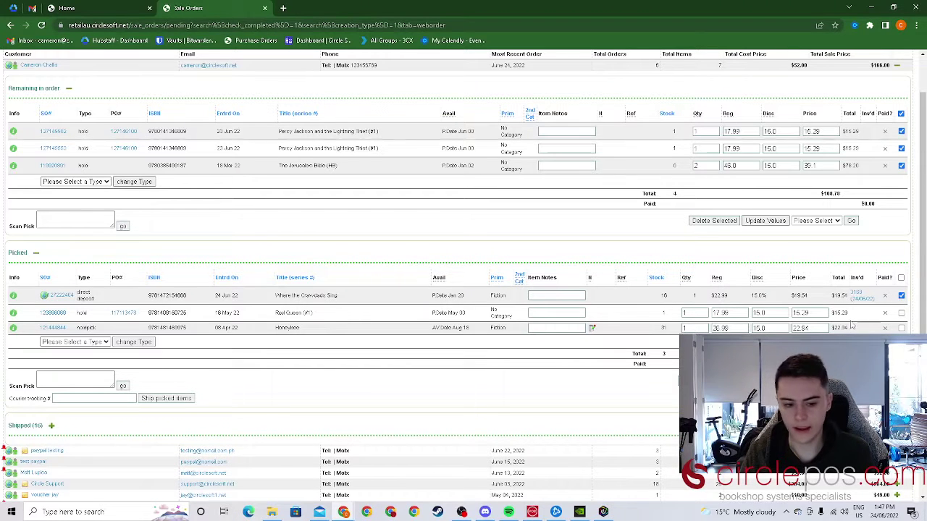
click(165, 399)
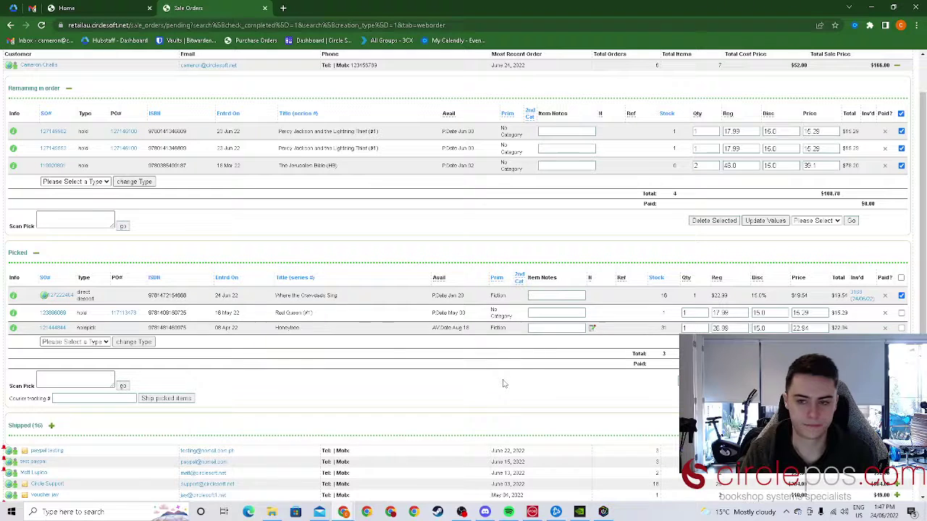
click(164, 386)
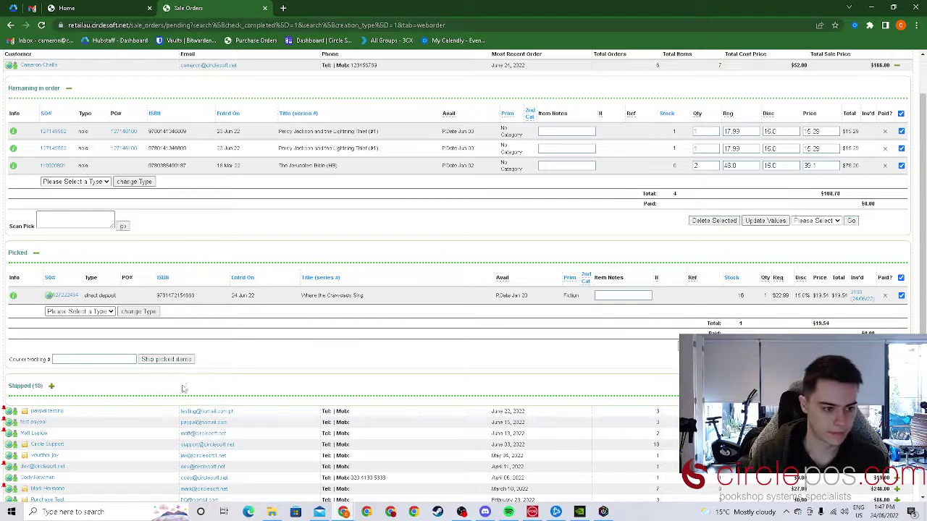
click(164, 360)
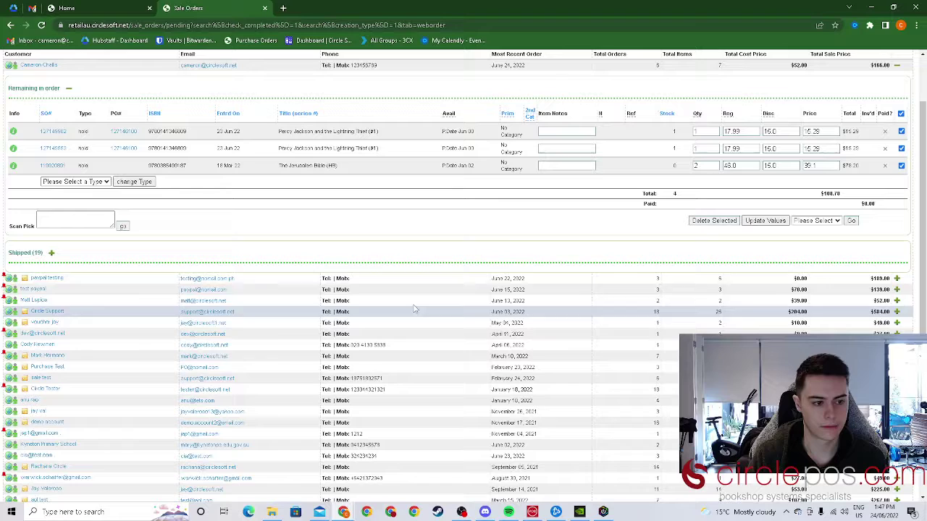
scroll(399, 232, up, 1)
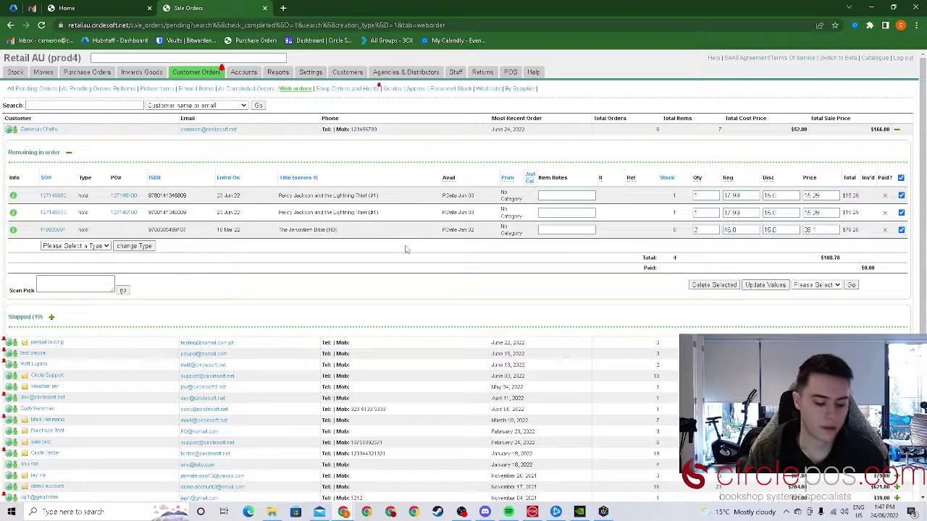